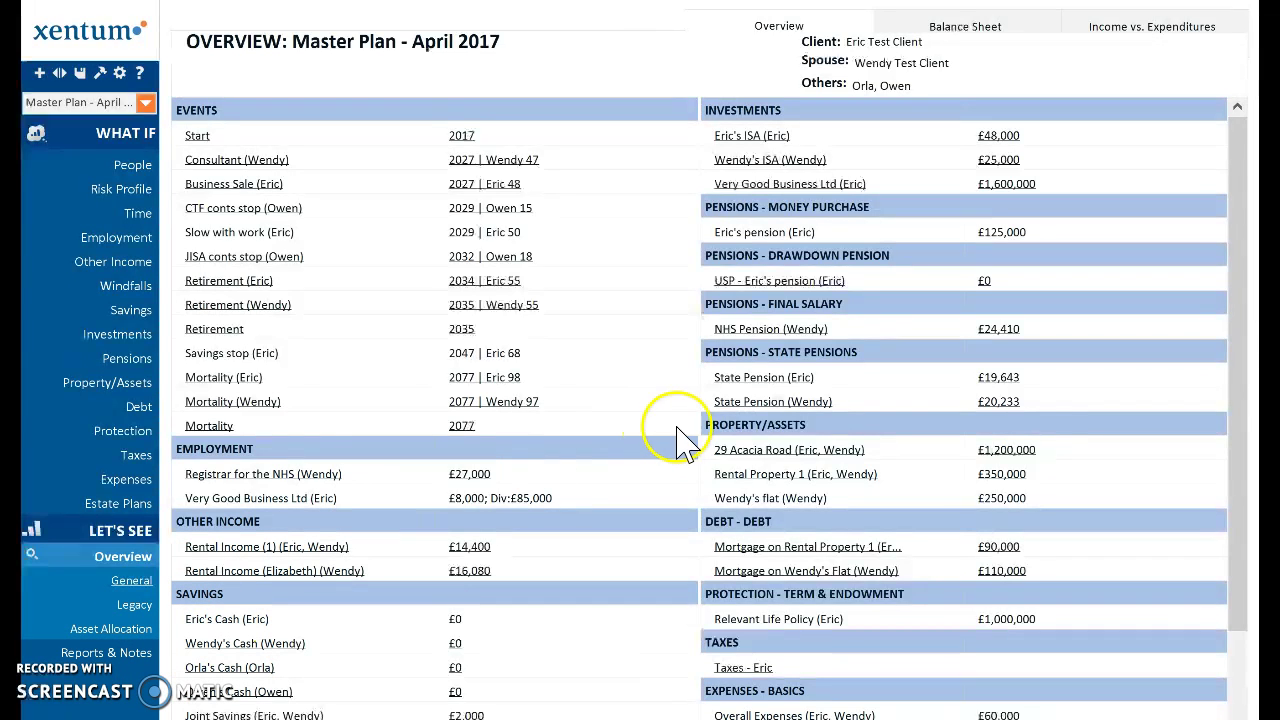
Step: Open the Master Plan's balance sheet and review the assets listed under investments, savings, pensions and property
left_click(662, 327)
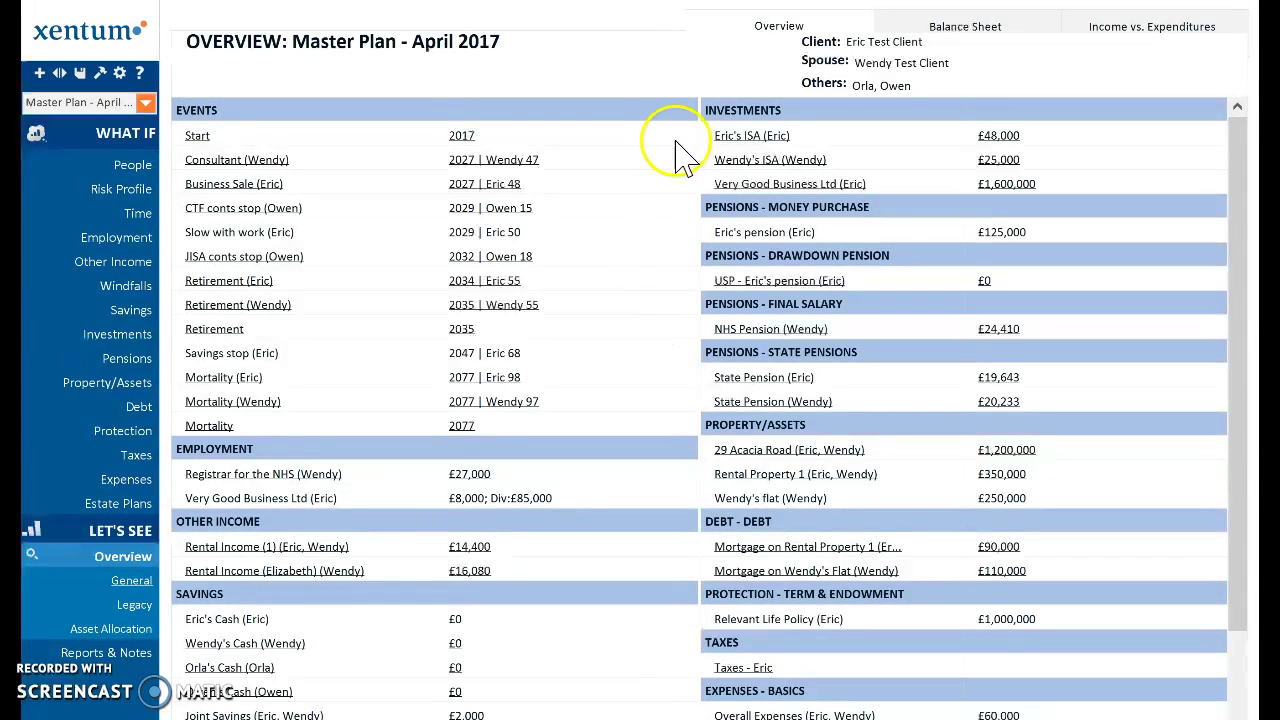
left_click(690, 82)
left_click(948, 28)
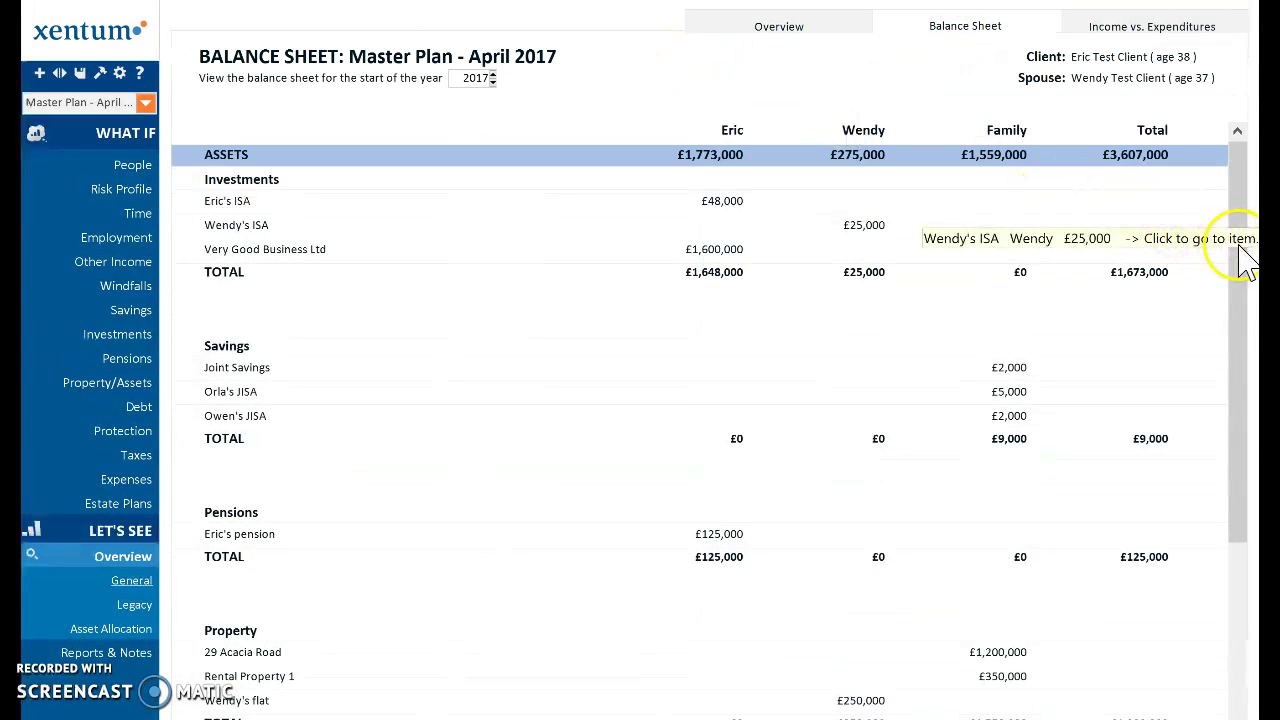
left_click(1240, 281)
mouse_move(1240, 364)
left_mouse_down()
mouse_move(1245, 470)
mouse_move(1243, 362)
left_mouse_up()
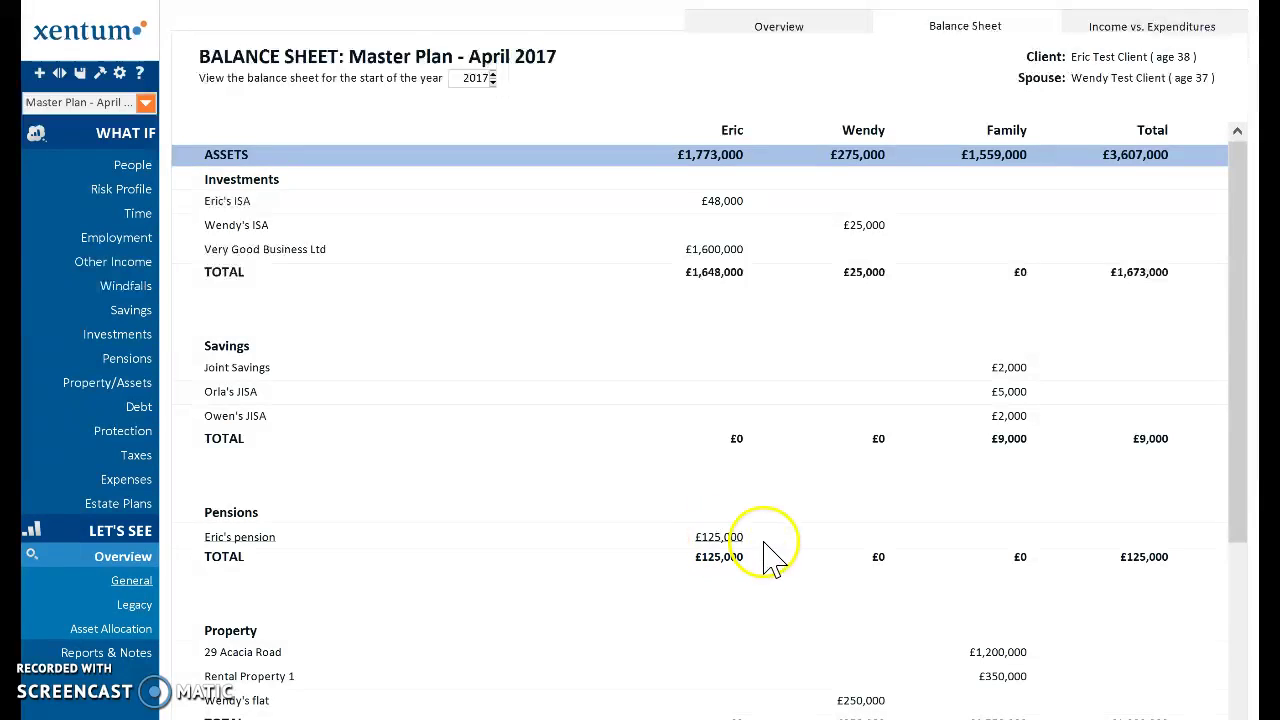
left_click_drag(1237, 414, 1240, 515)
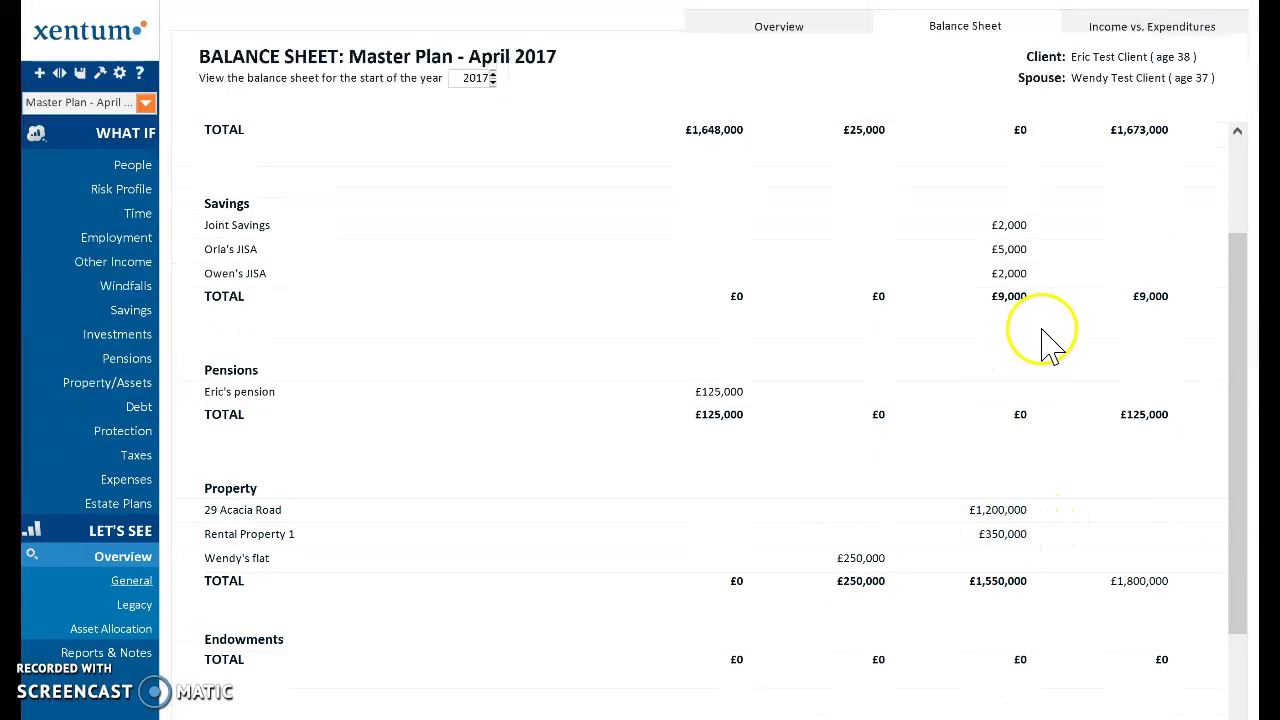
left_click(1236, 297)
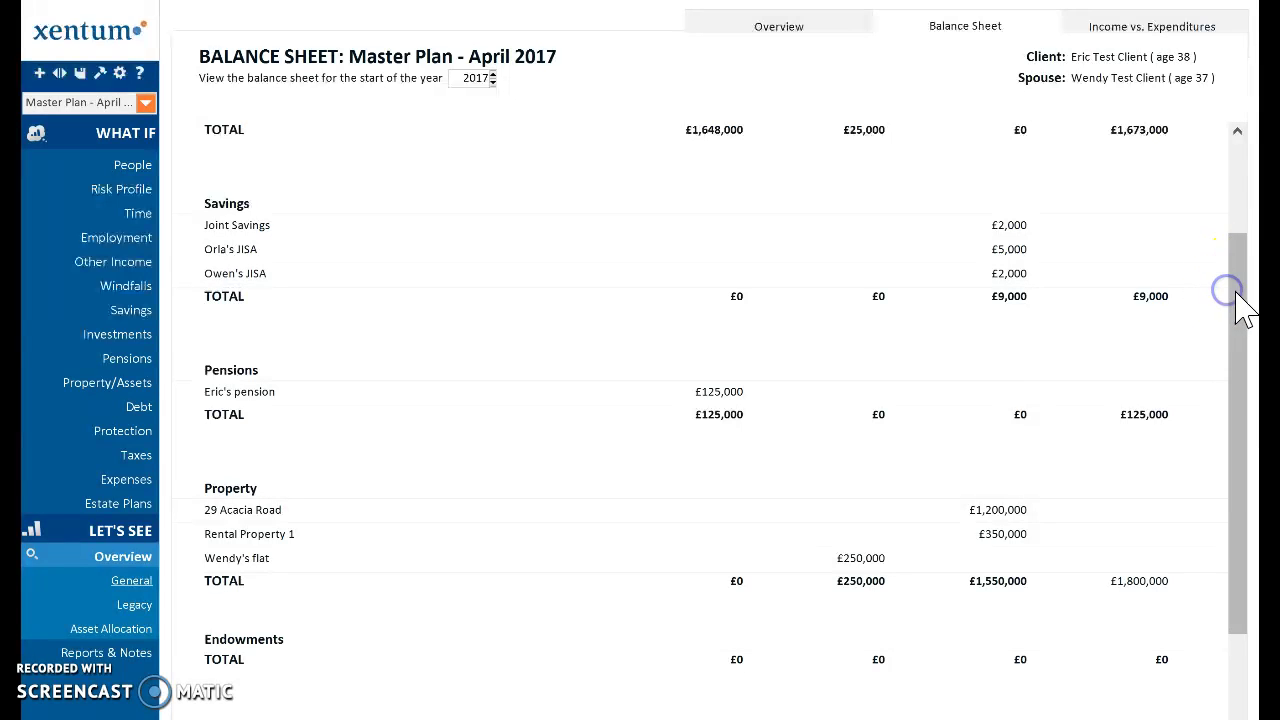
left_click_drag(1240, 260, 1234, 149)
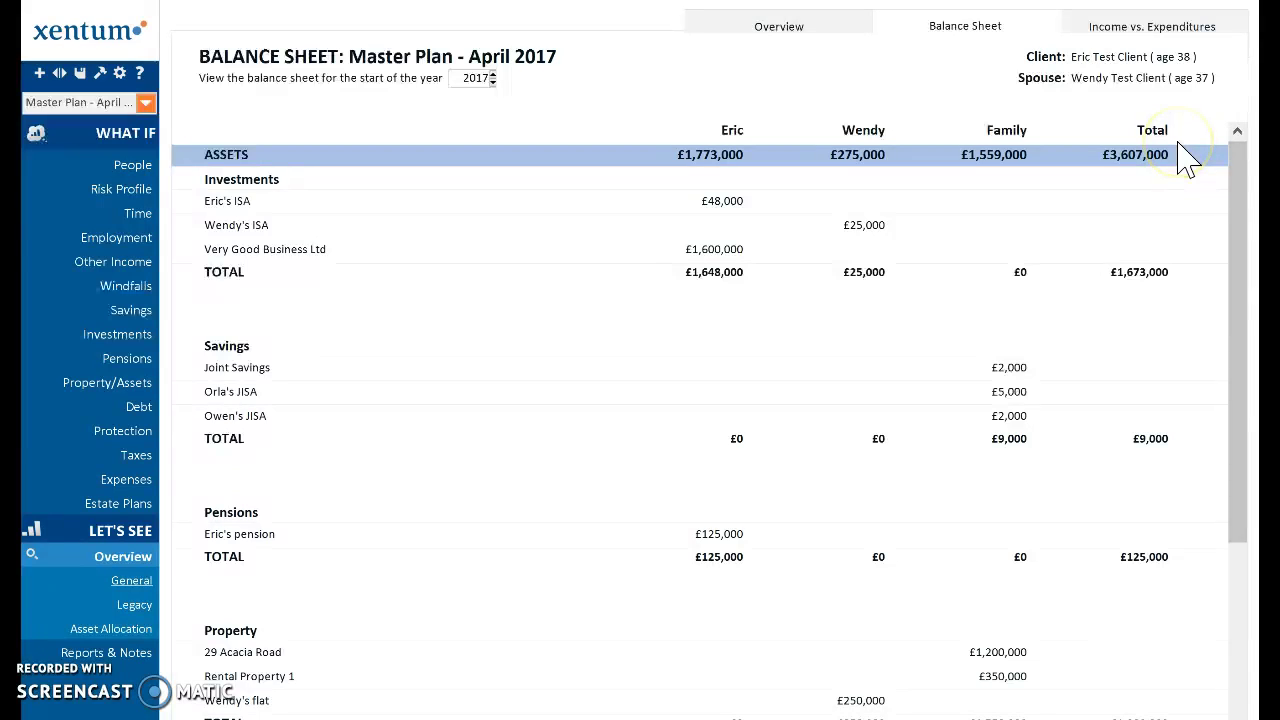
Step: Open the income versus expenditures report and review the plan's incomes, basic and leisure expenses, taxes and contributions
left_click(1122, 28)
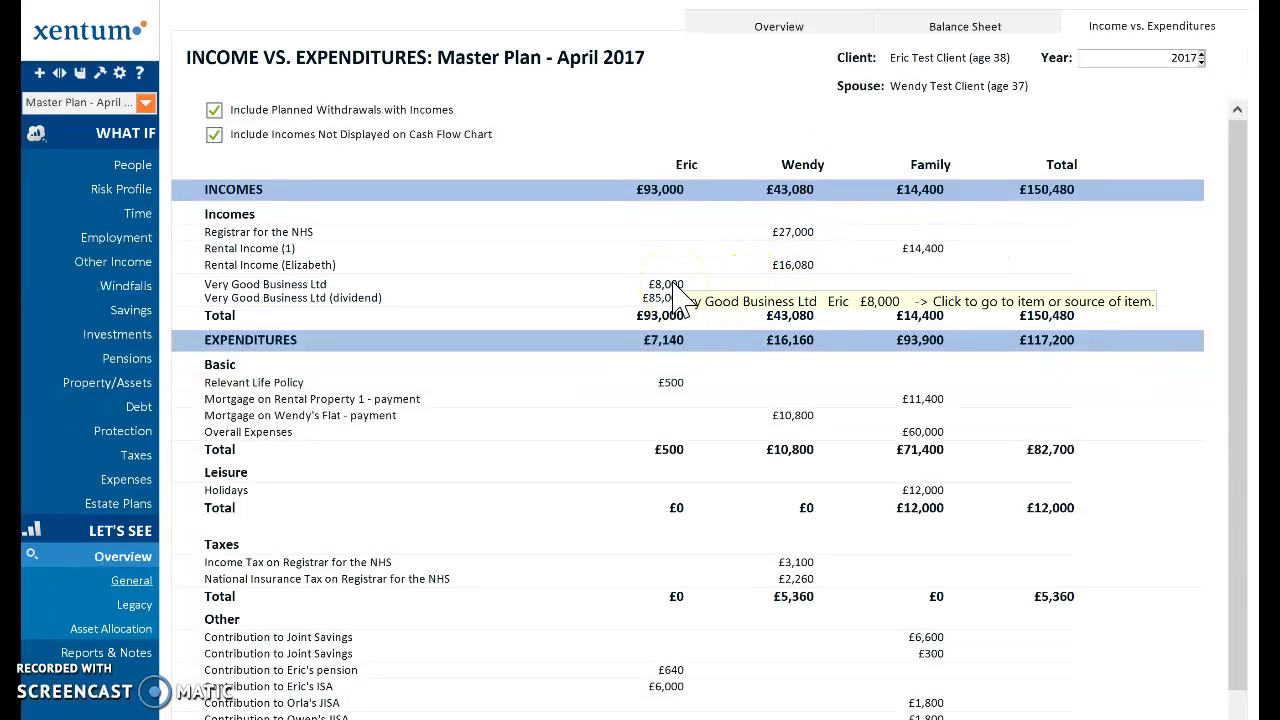
left_click(663, 250)
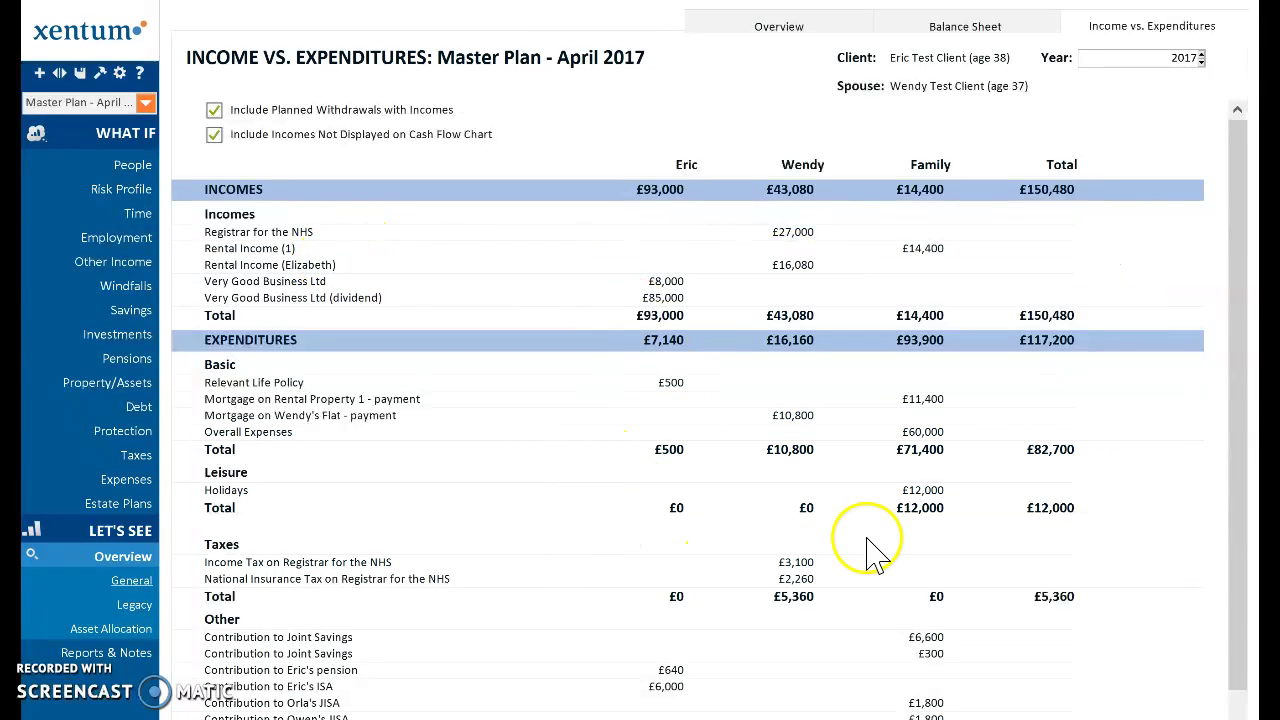
left_click_drag(1238, 470, 1231, 528)
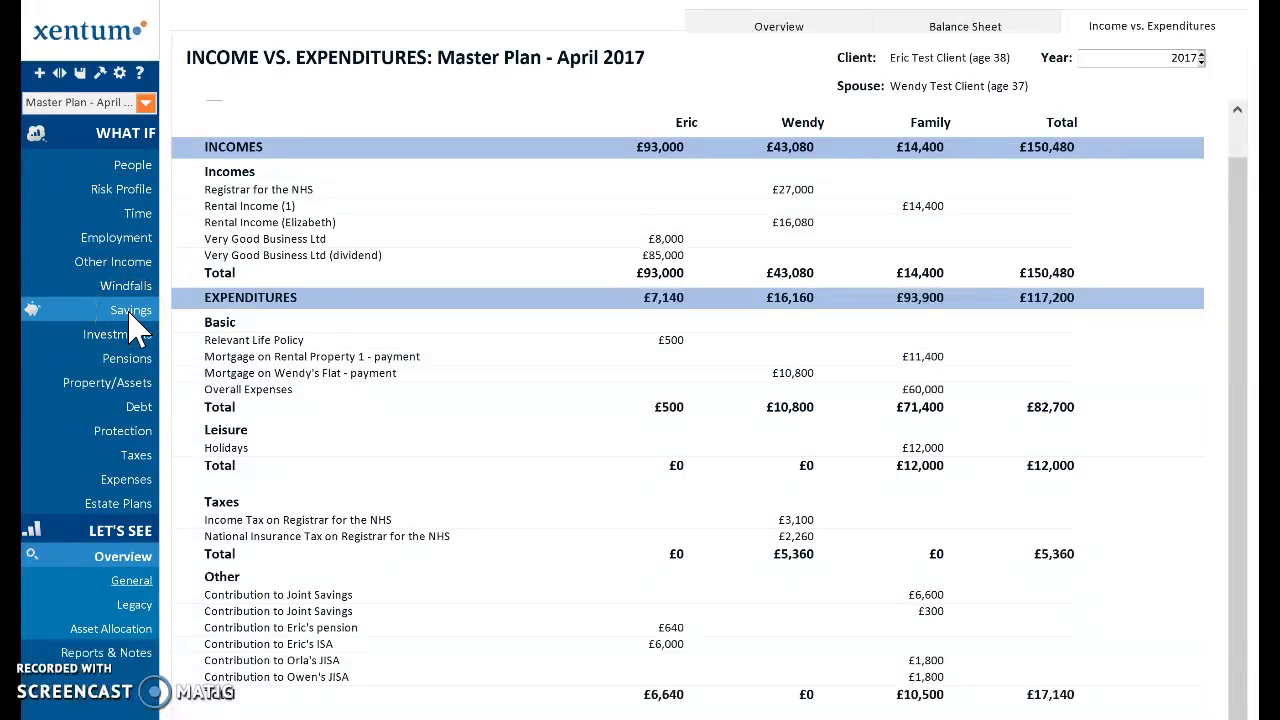
Step: Review the expenses recorded in the plan's Basics, Leisure and Luxury categories
left_click(133, 479)
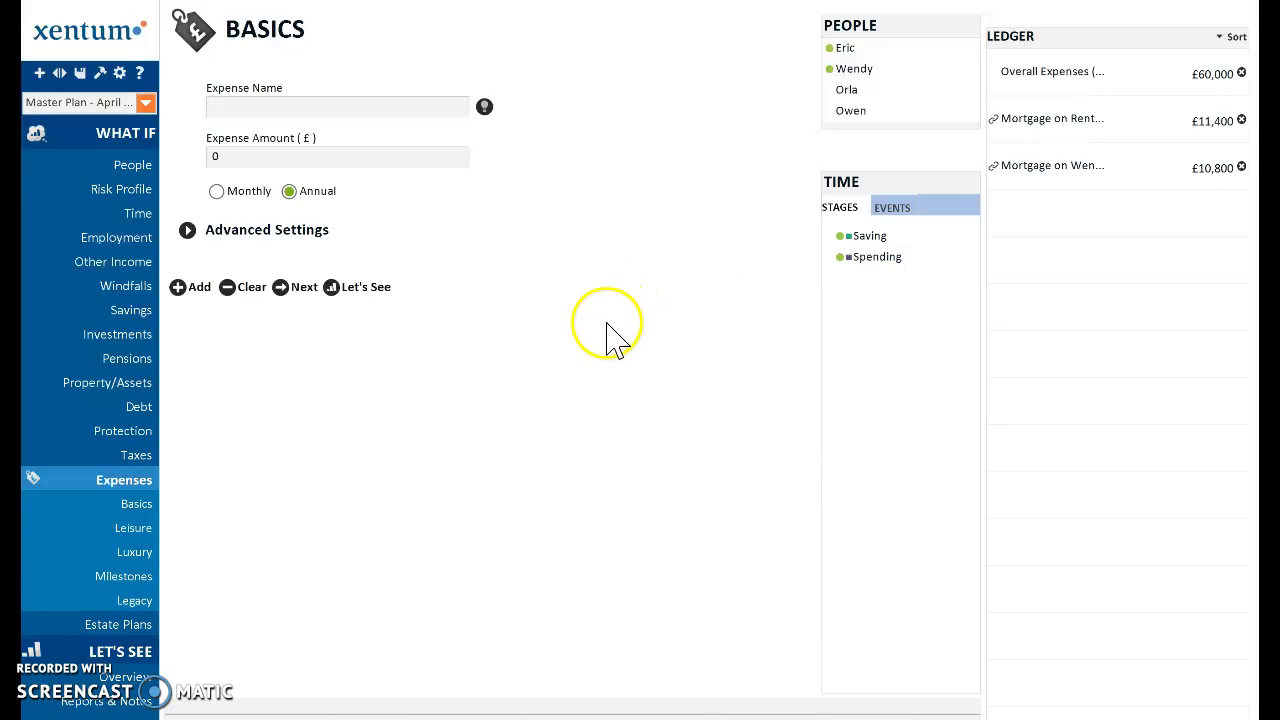
left_click(130, 530)
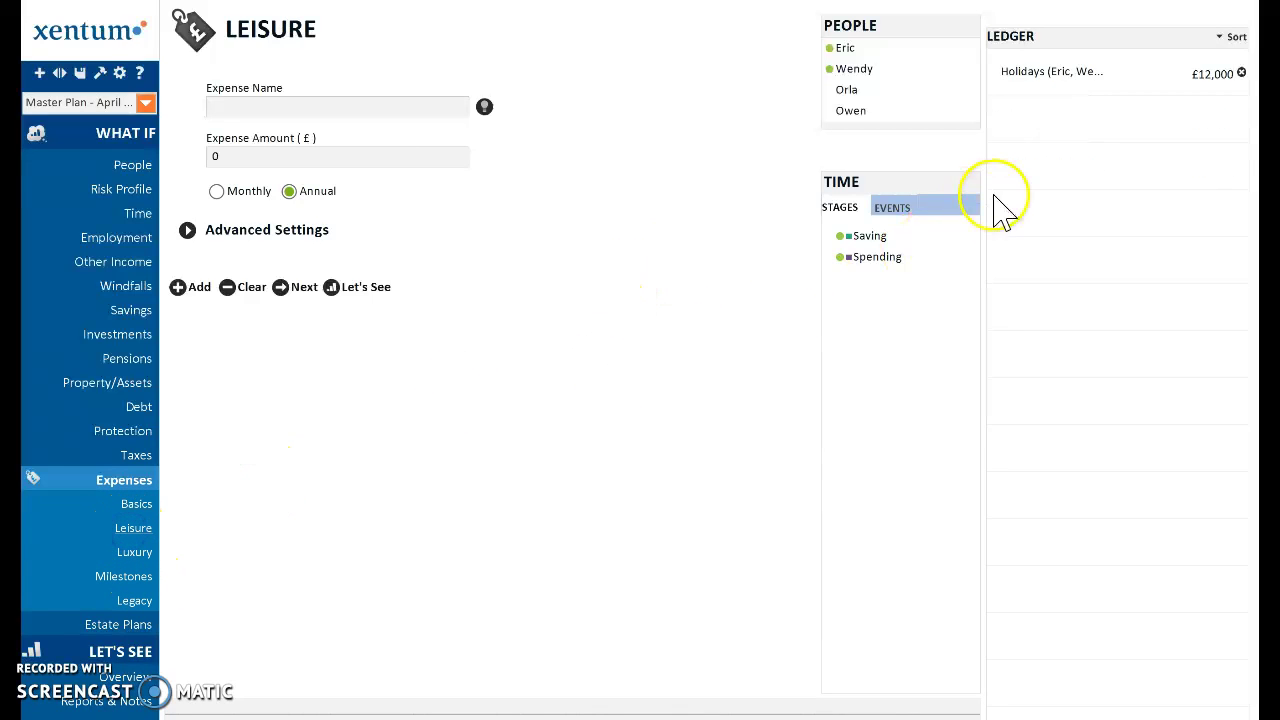
left_click(143, 552)
left_click(288, 492)
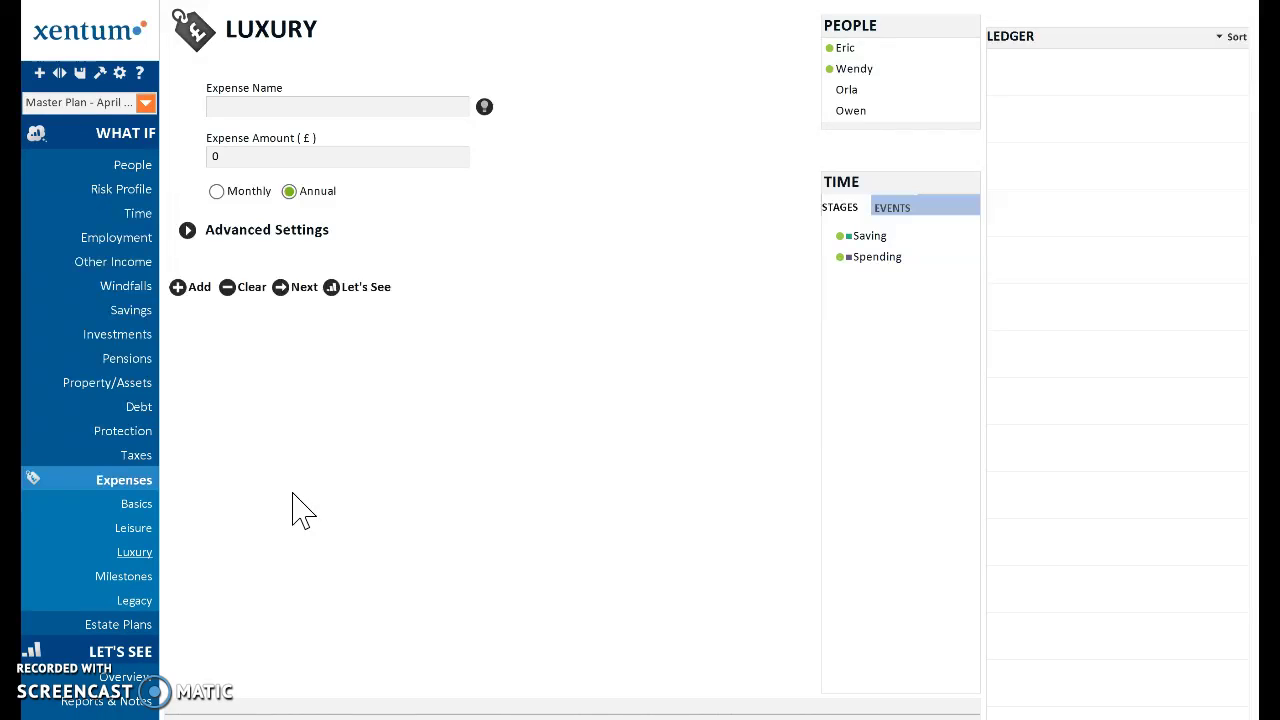
left_click(432, 433)
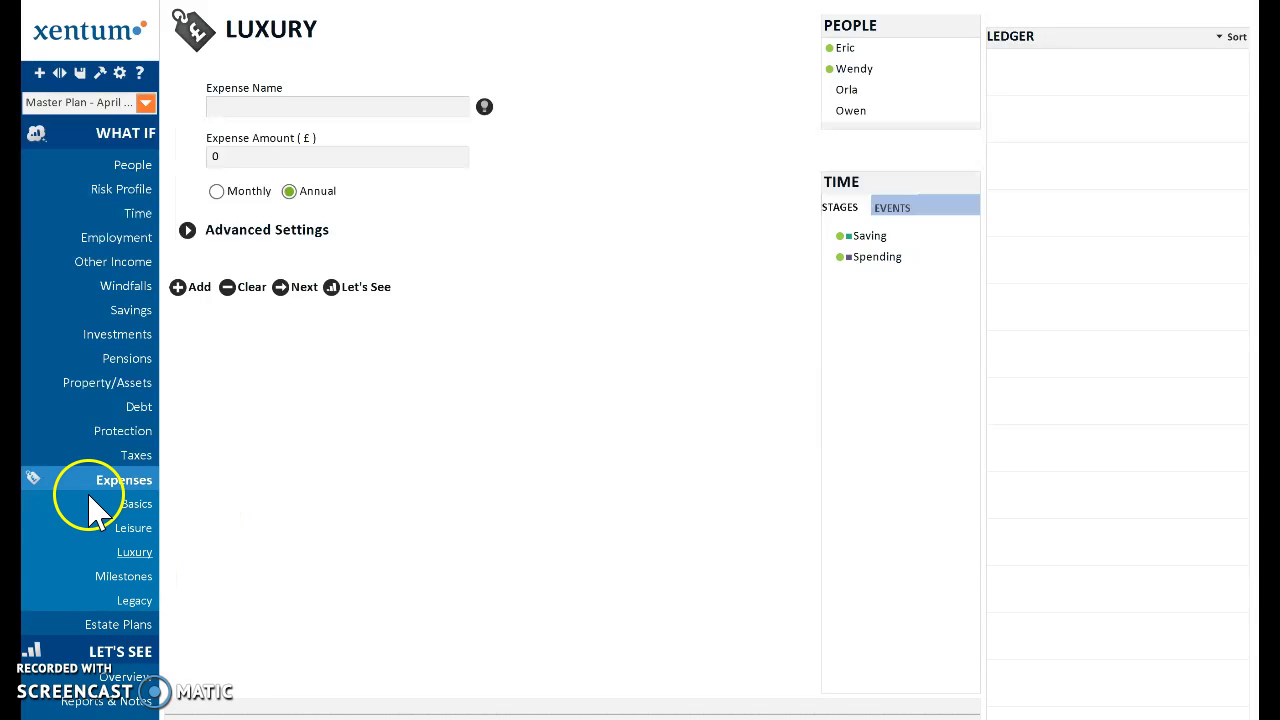
Step: Open the plan's cash flow chart and inspect the saving stage, including the events marked at age 48
left_click(121, 680)
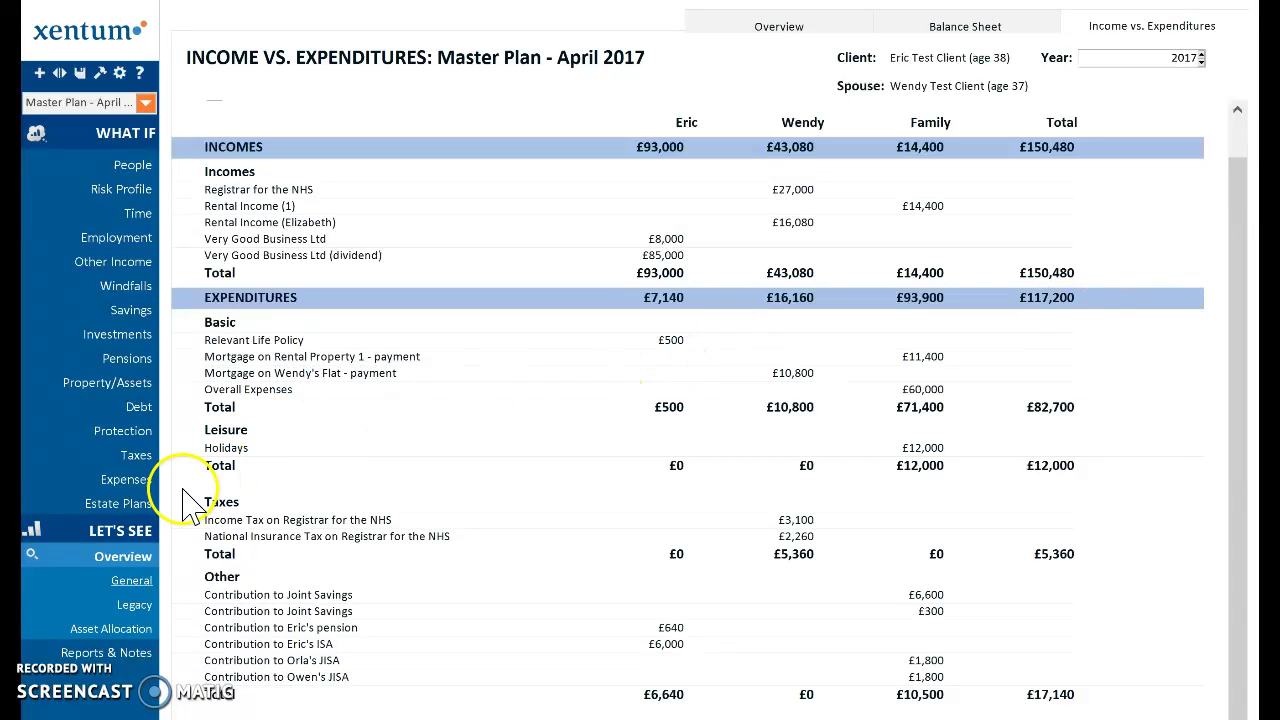
left_click(126, 536)
left_click(266, 650)
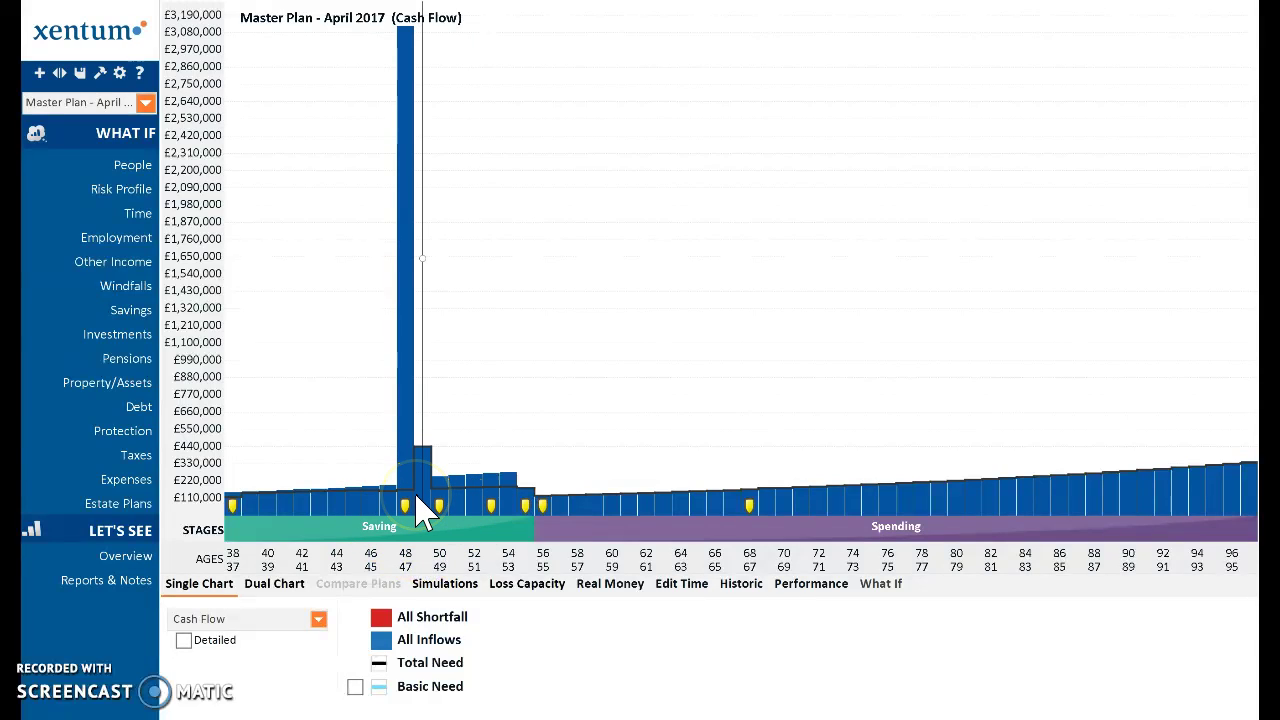
left_click(264, 558)
left_click(386, 508)
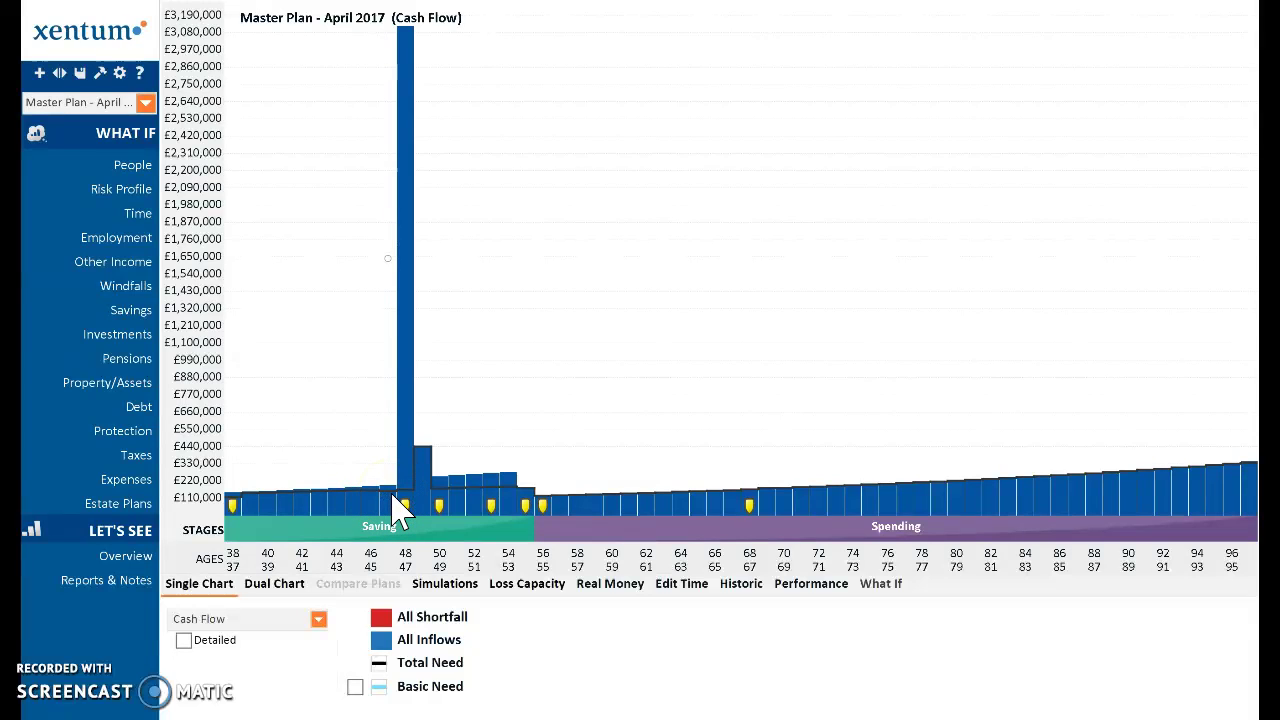
left_click(347, 518)
left_click(407, 505)
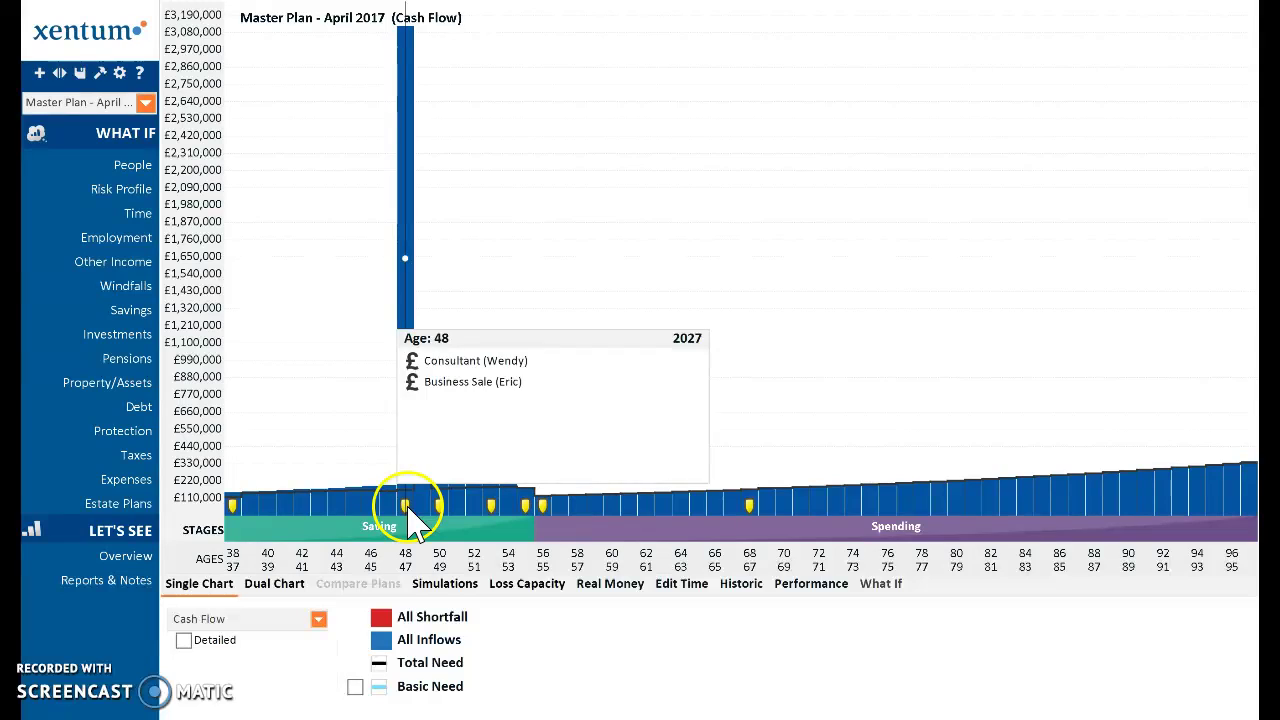
left_click(286, 508)
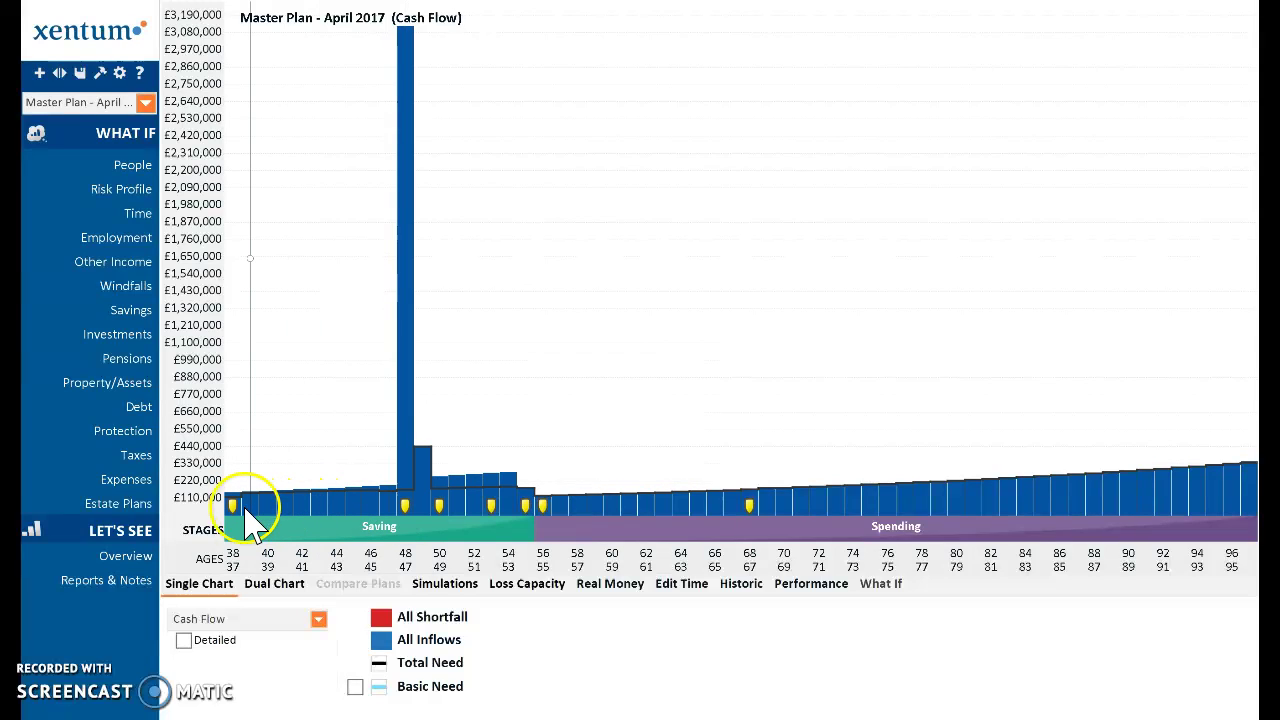
Step: Turn on the detailed breakdown of the cash flow chart by income source
left_click(183, 640)
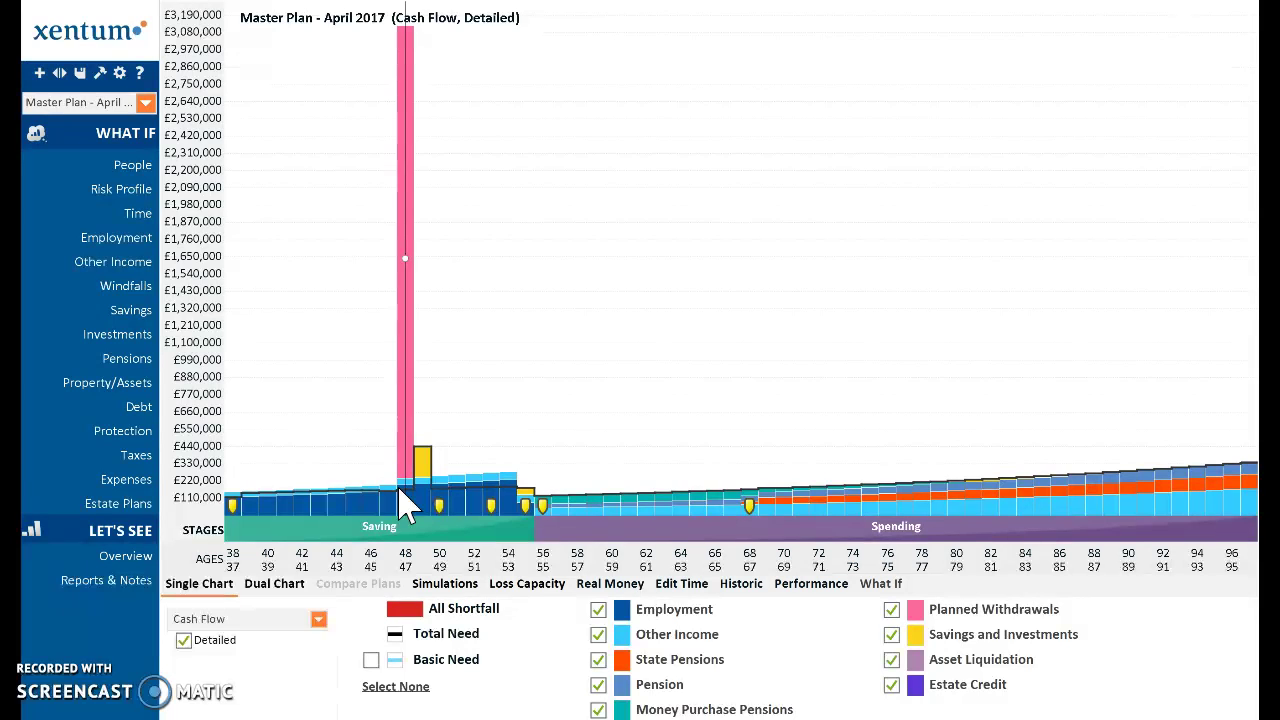
left_click(250, 505)
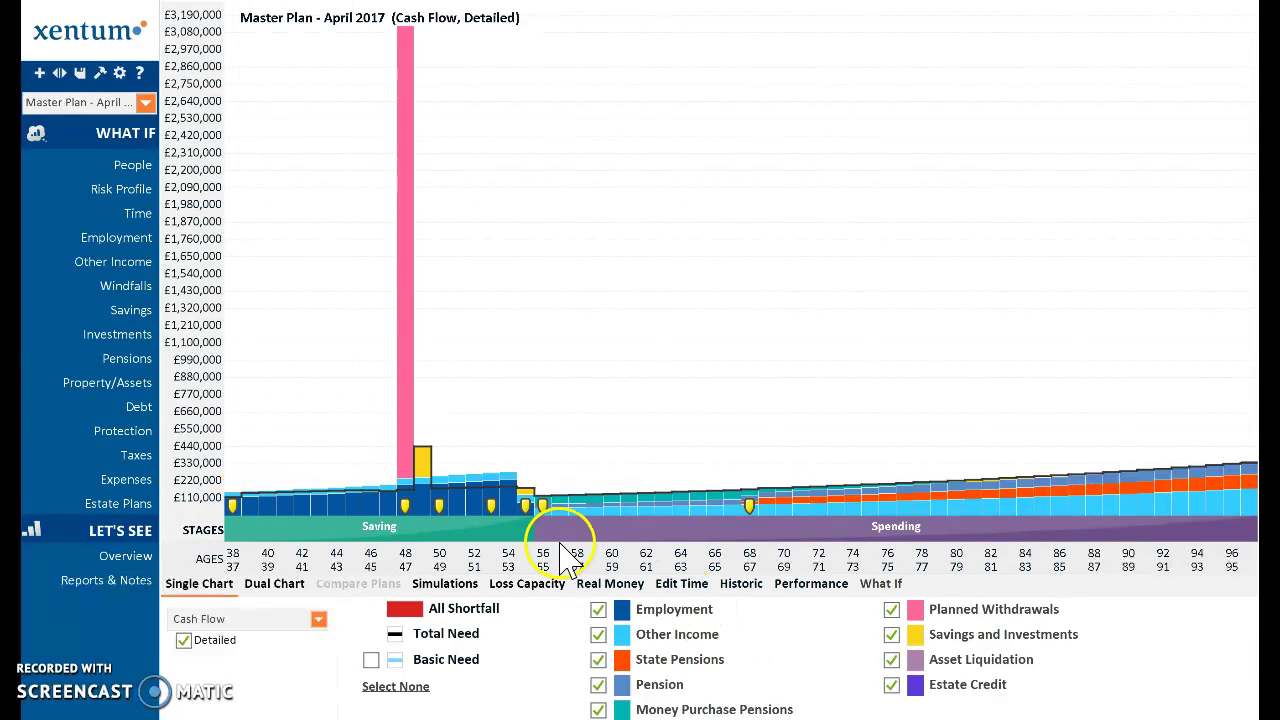
mouse_move(495, 515)
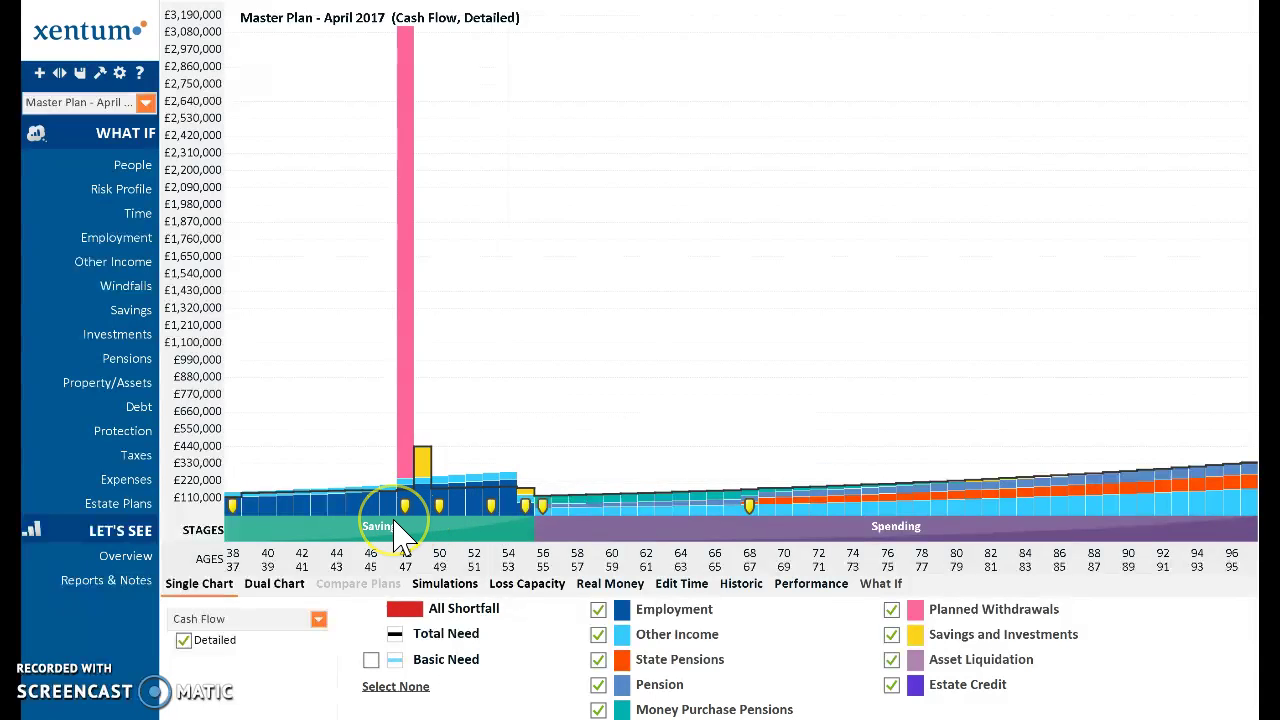
Step: Examine the planned withdrawal at age 48 and the income sources across the saving and spending stages
left_click(406, 340)
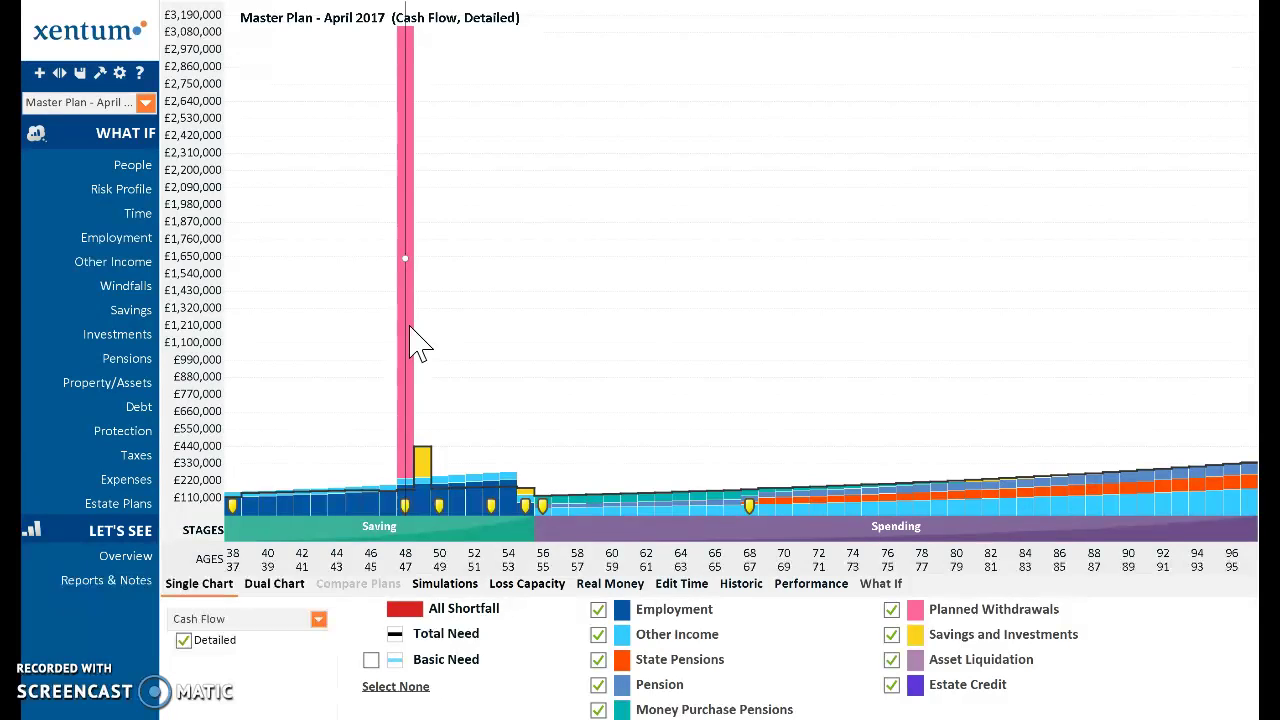
left_click_drag(415, 409, 511, 499)
left_click_drag(409, 466, 412, 36)
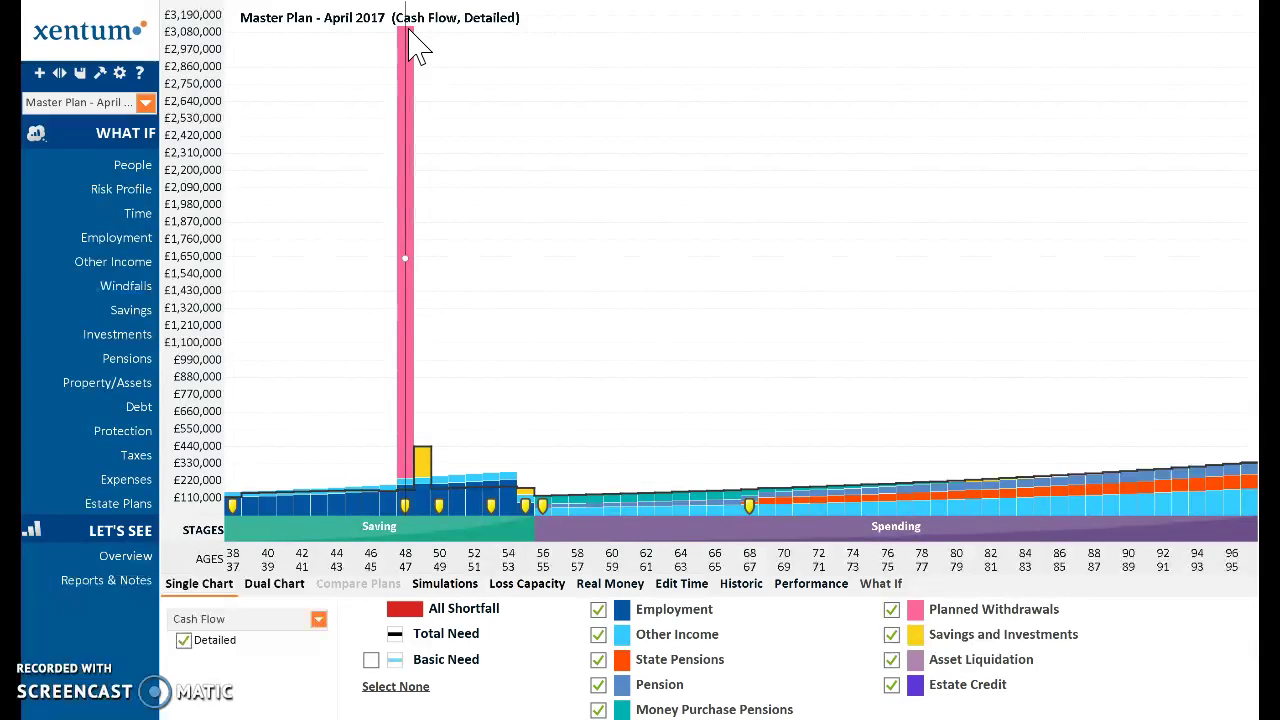
left_click_drag(412, 40, 592, 508)
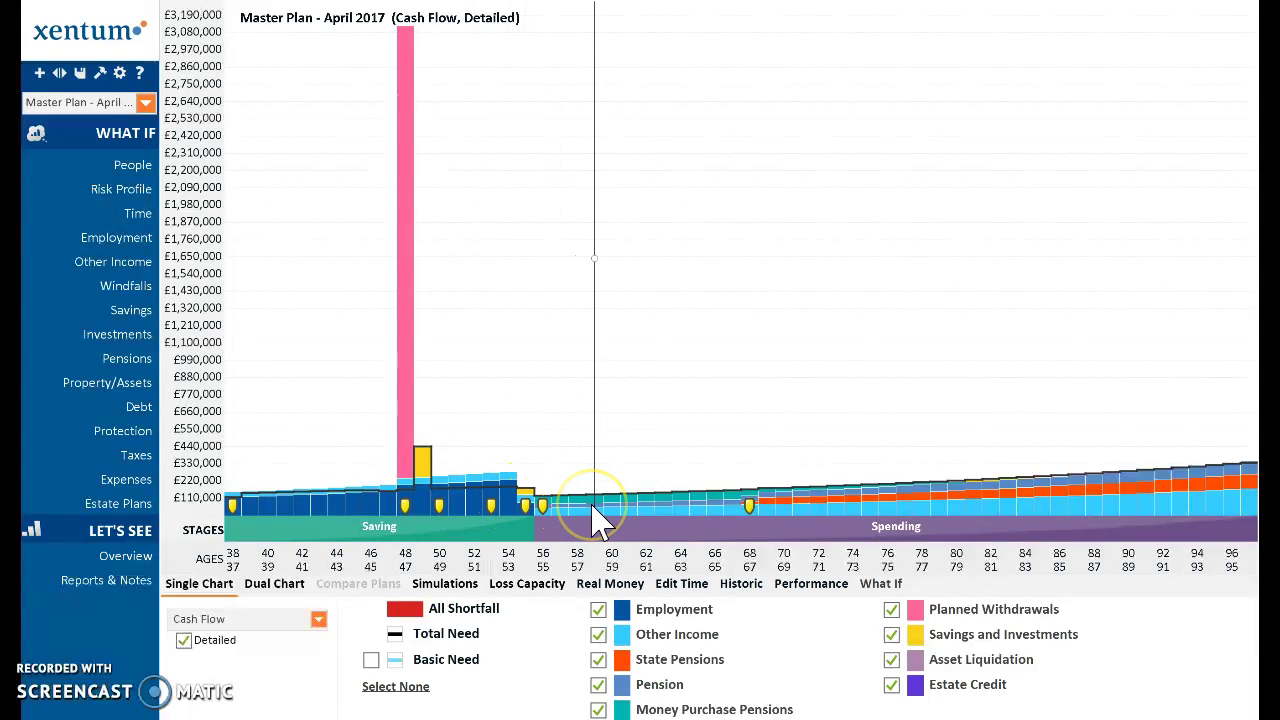
left_click_drag(741, 501, 1220, 517)
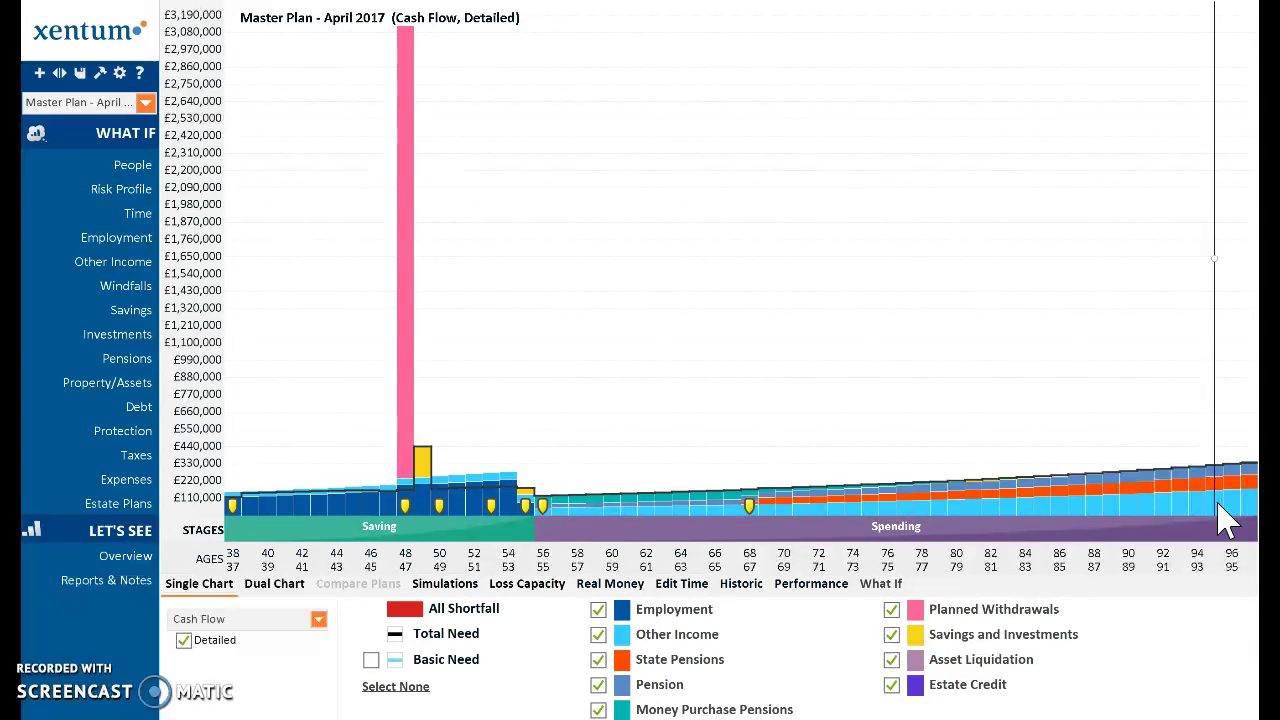
left_click_drag(1220, 517, 487, 497)
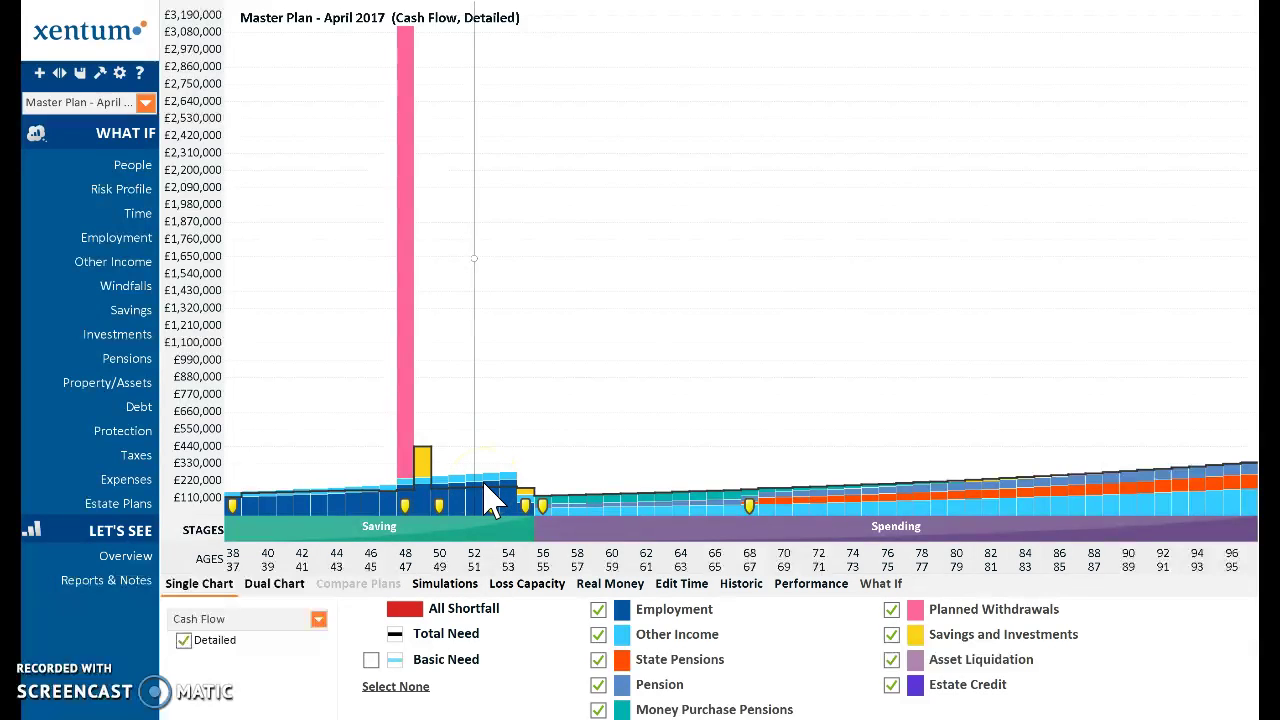